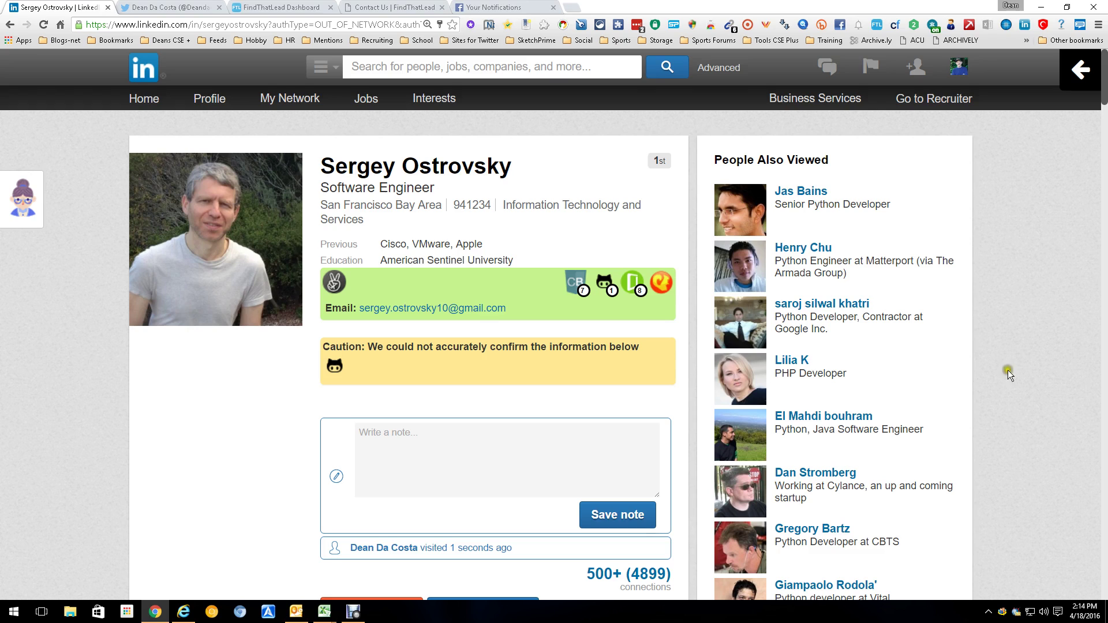
Step: Use the FTL extension to get the profile's cisco.com Python Test Engineer email, then continue to the dashboard
{"action": "left_click", "coordinate": [877, 25]}
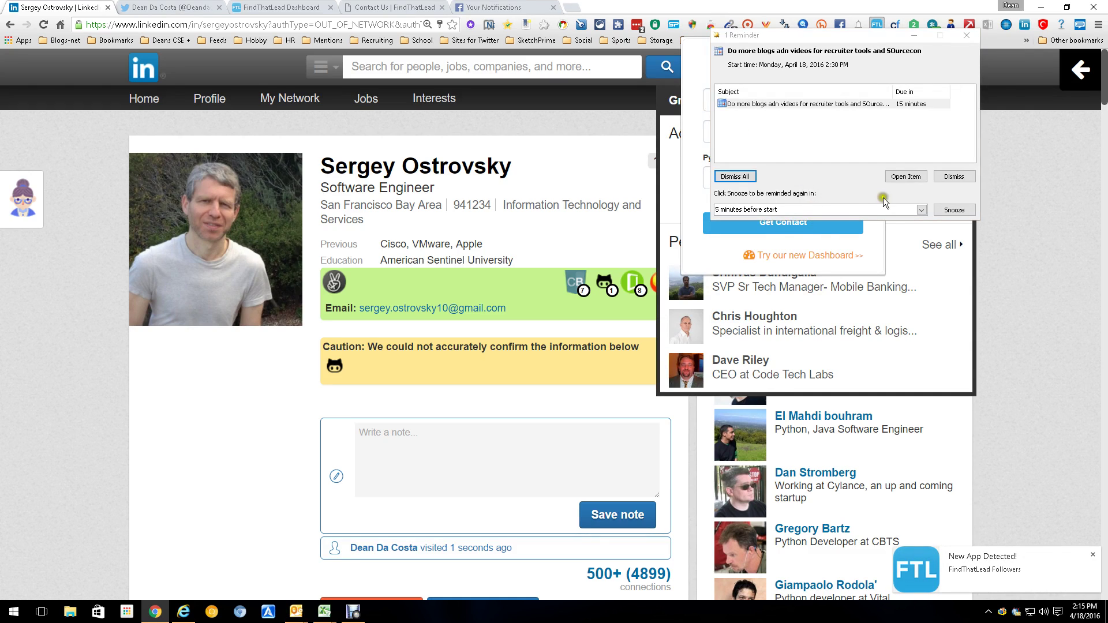
{"action": "left_click", "coordinate": [959, 176]}
{"action": "left_click", "coordinate": [784, 225]}
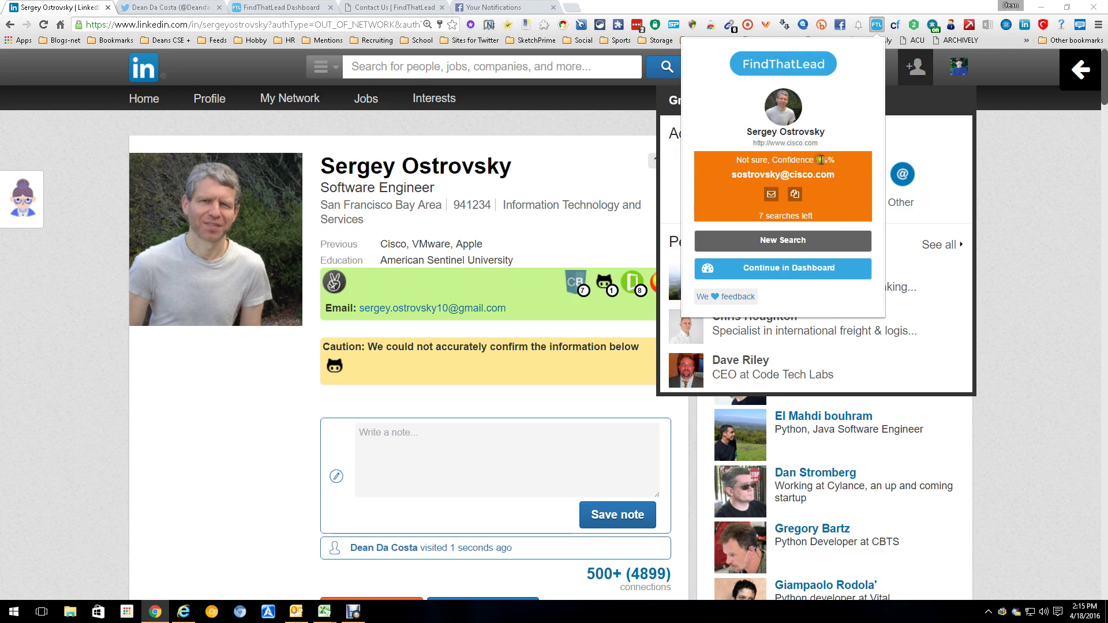
{"action": "left_click", "coordinate": [836, 220]}
{"action": "left_click", "coordinate": [800, 269]}
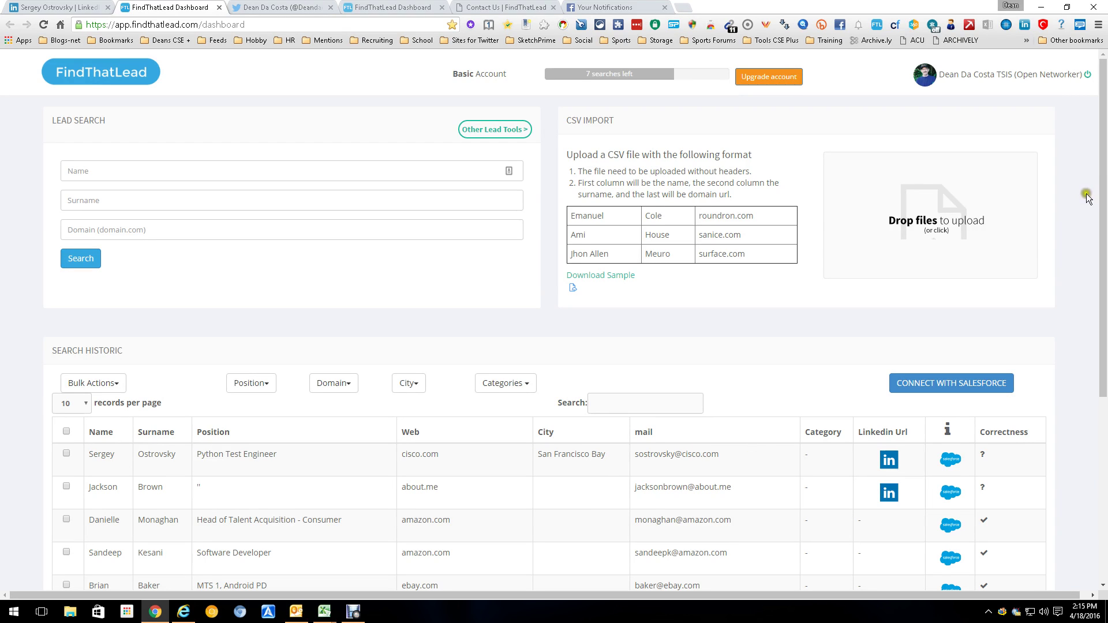
Step: Scroll through the 16 saved leads in the Search Historic table and back to the top
{"action": "left_click_drag", "start_coordinate": [1104, 183], "coordinate": [1103, 398]}
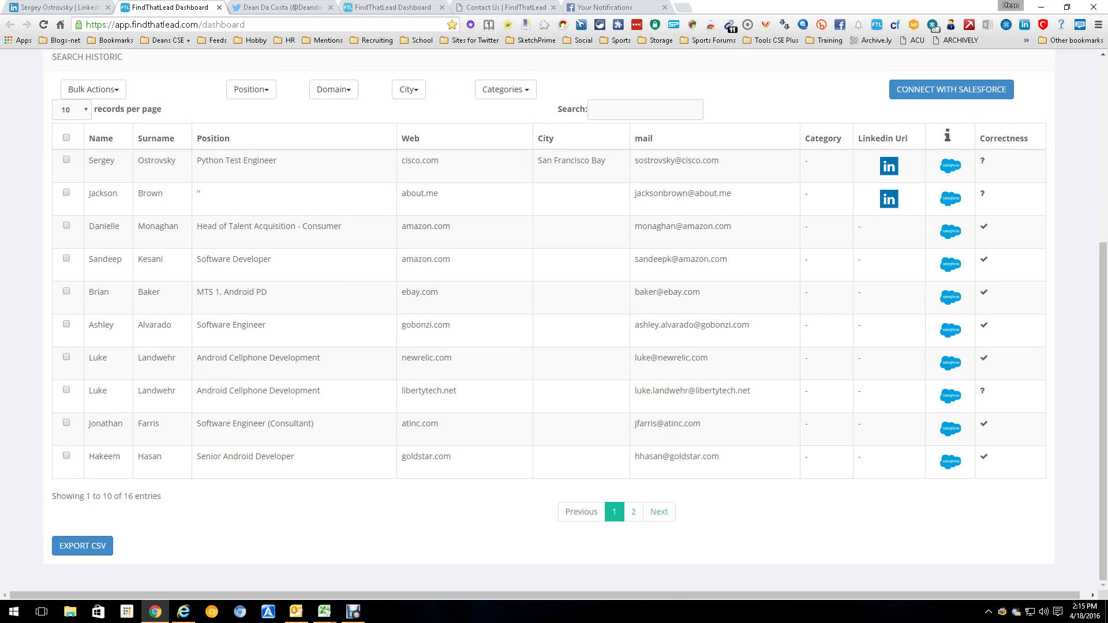
{"action": "key", "text": "alt+Tab"}
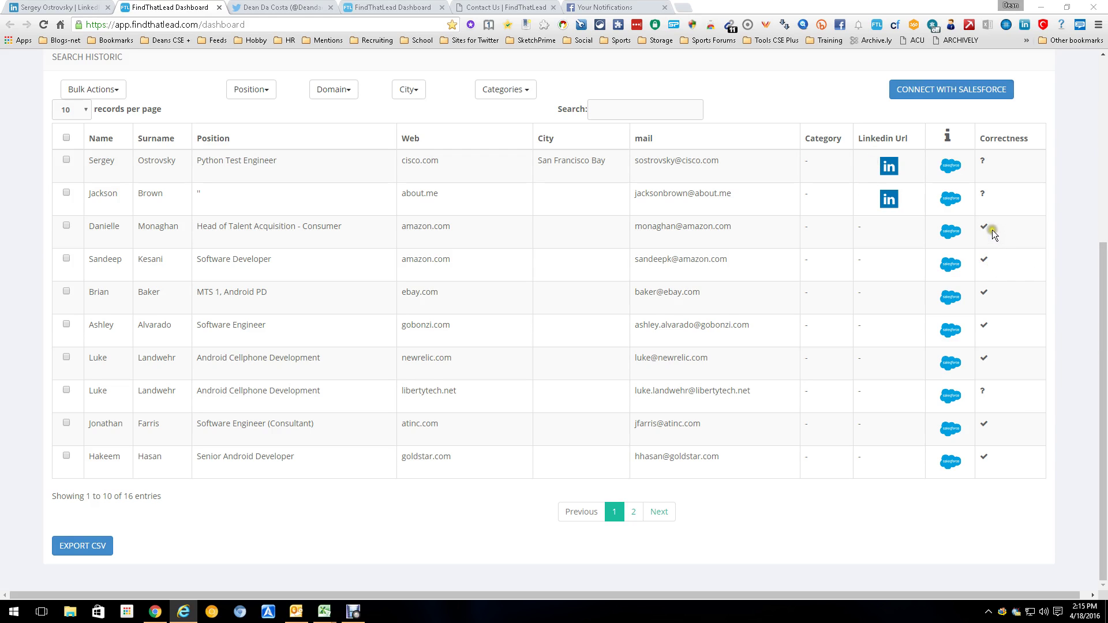
{"action": "left_click", "coordinate": [1102, 376]}
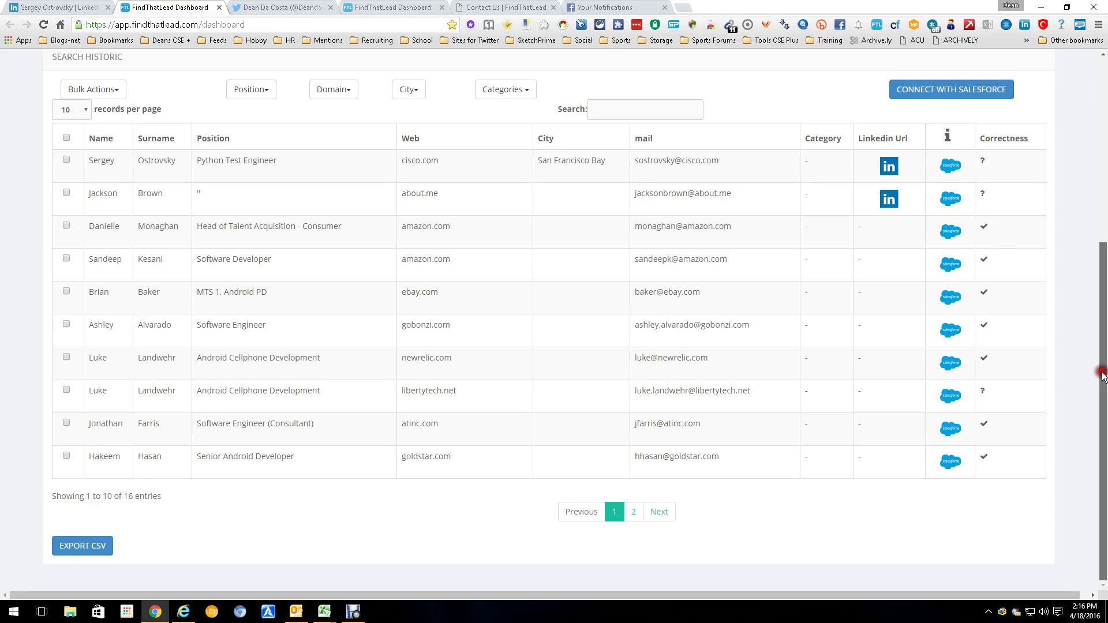
{"action": "left_click_drag", "start_coordinate": [1101, 377], "coordinate": [1101, 192]}
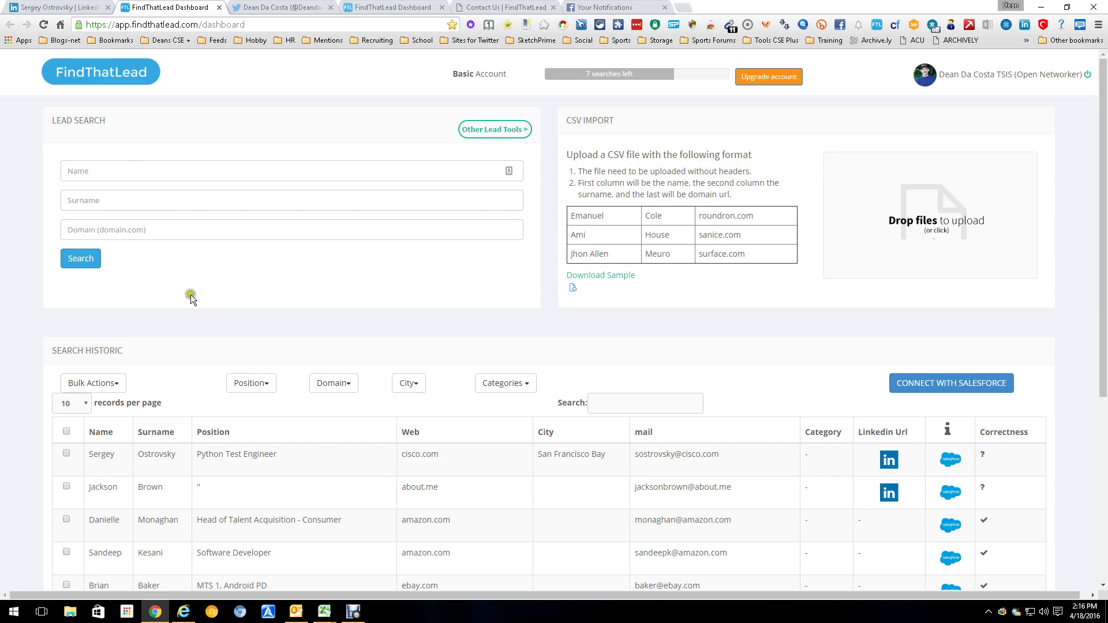
Step: In Other Lead Tools, enter the Twitter account's screen name and request its followers
{"action": "left_click", "coordinate": [515, 130]}
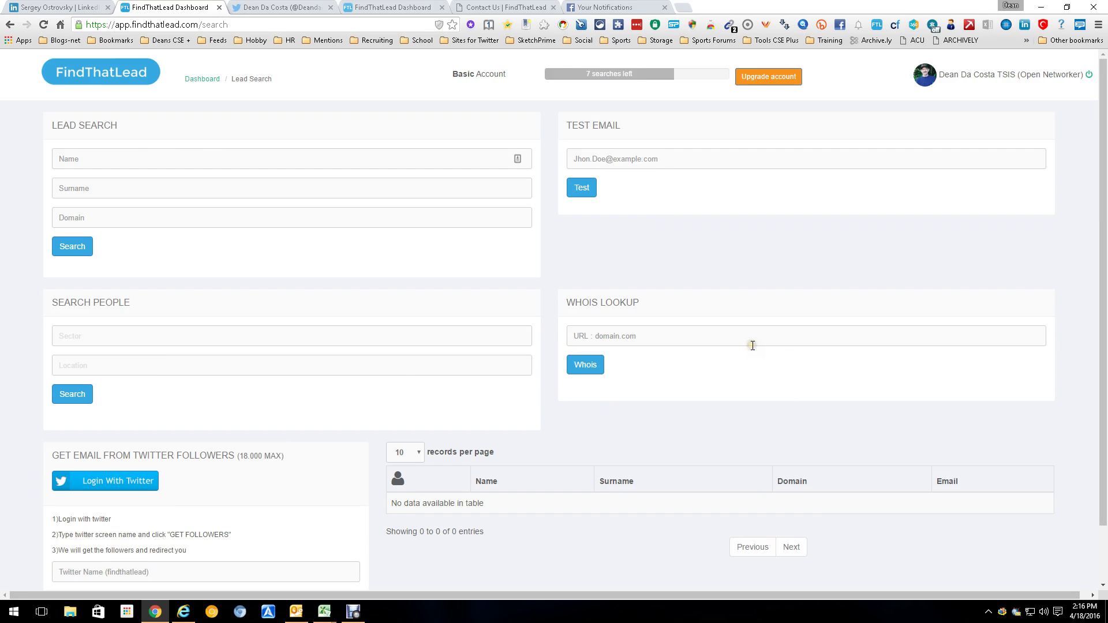
{"action": "left_click_drag", "start_coordinate": [1101, 289], "coordinate": [1090, 465]}
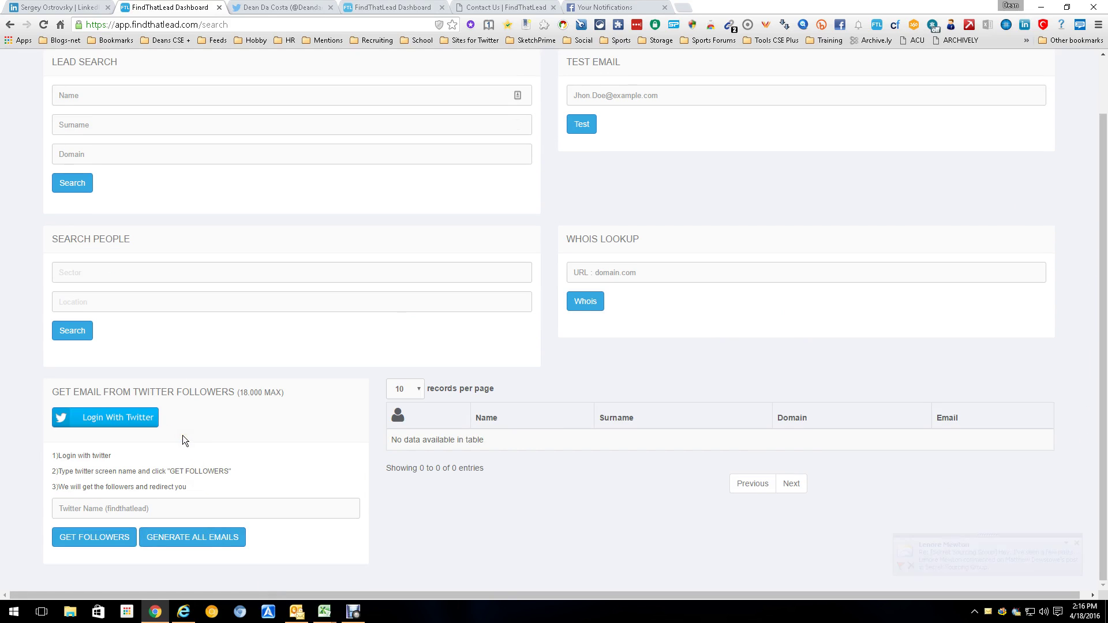
{"action": "left_click", "coordinate": [138, 508]}
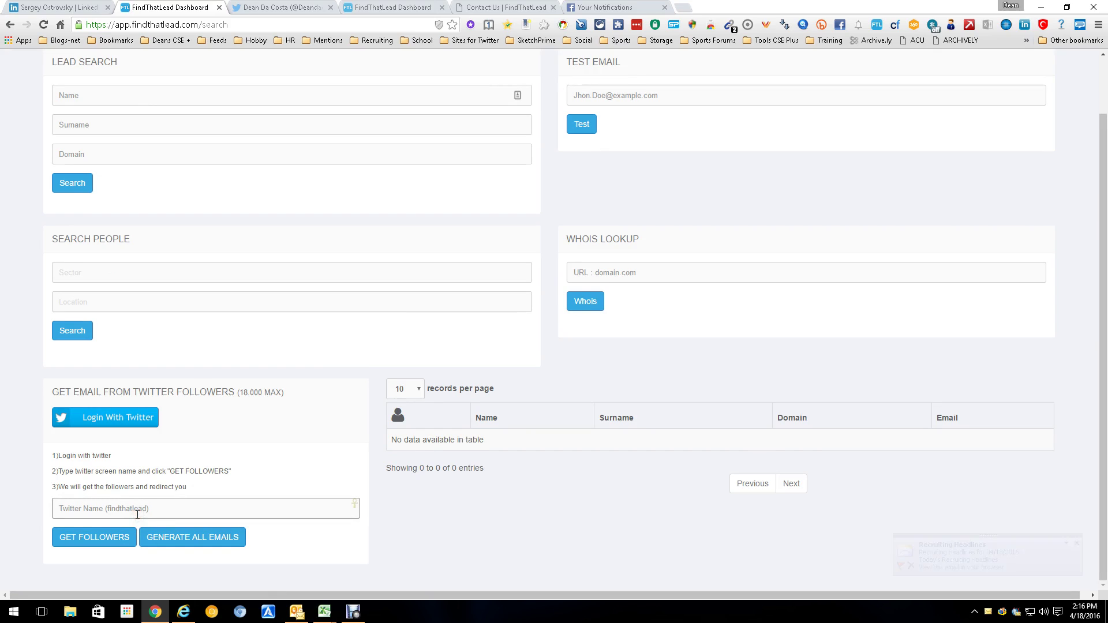
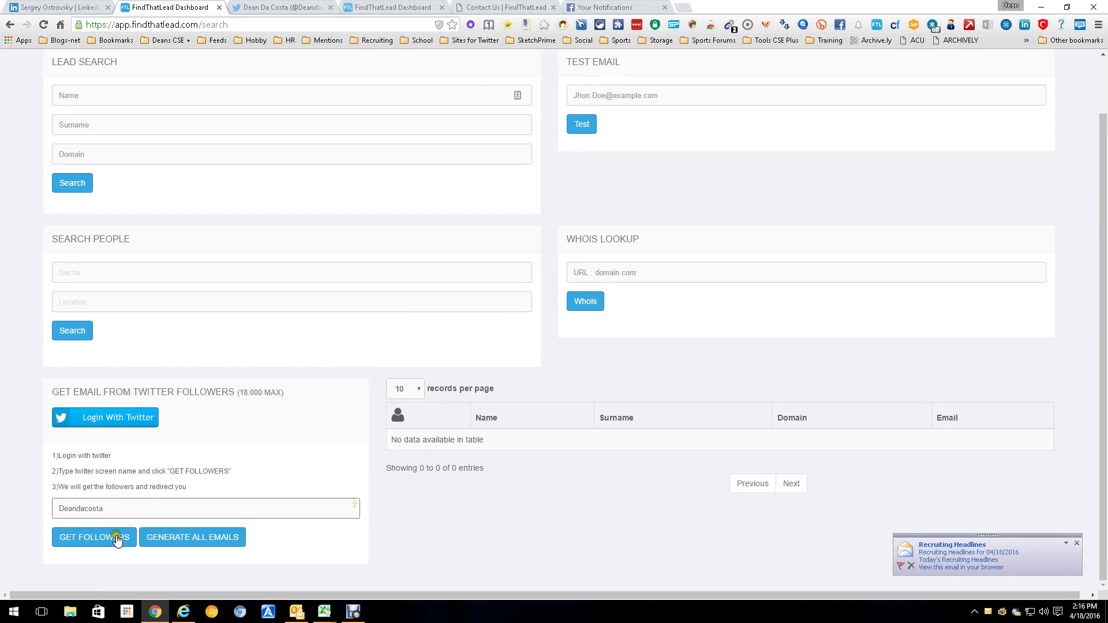
{"action": "left_click", "coordinate": [118, 536]}
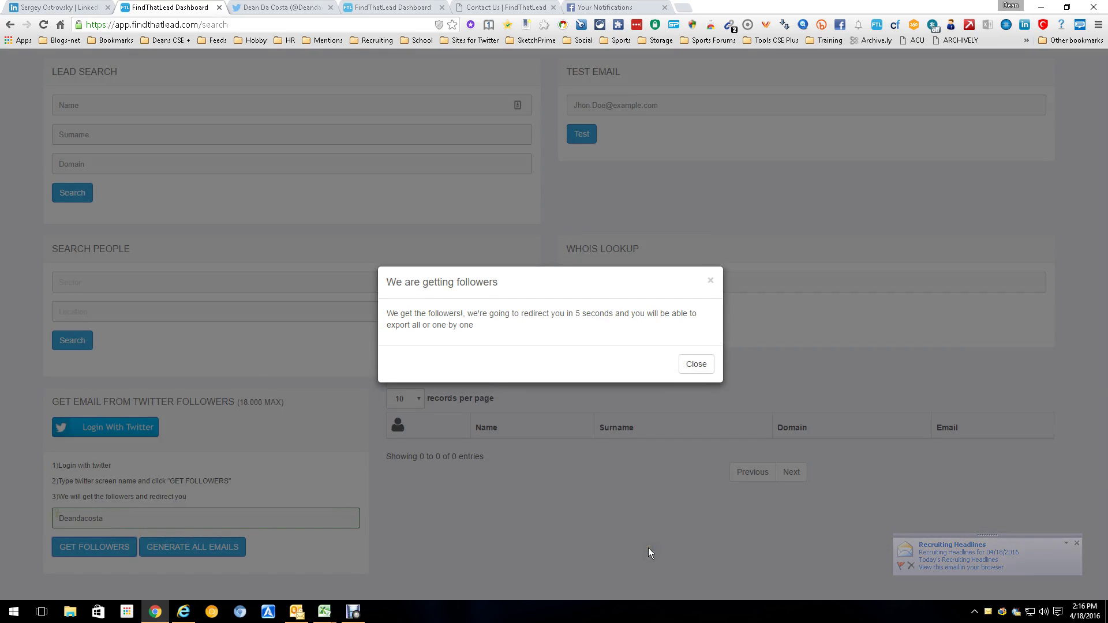
Step: Dismiss the getting-followers notice and look up the email for the about.me follower
{"action": "left_click", "coordinate": [697, 373]}
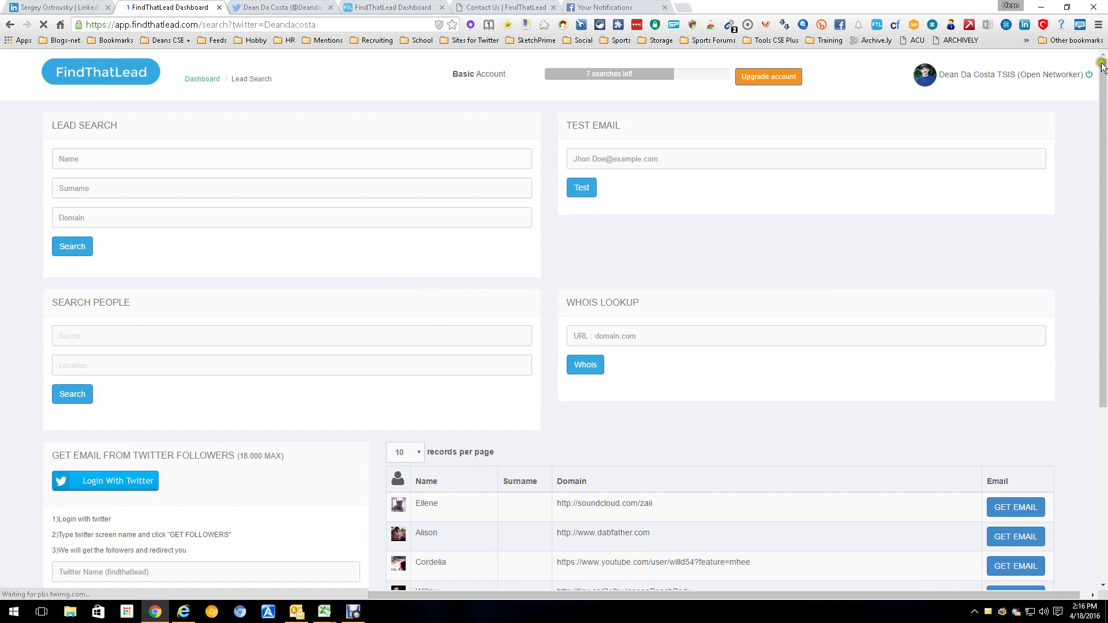
{"action": "left_click_drag", "start_coordinate": [1102, 78], "coordinate": [1102, 228]}
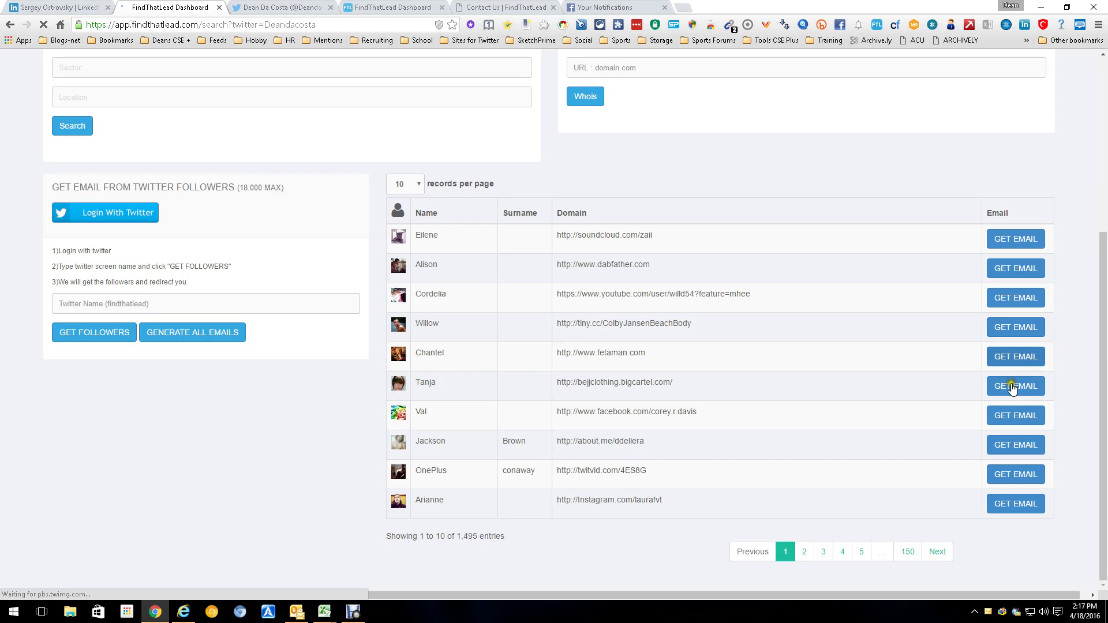
{"action": "left_click", "coordinate": [1011, 435]}
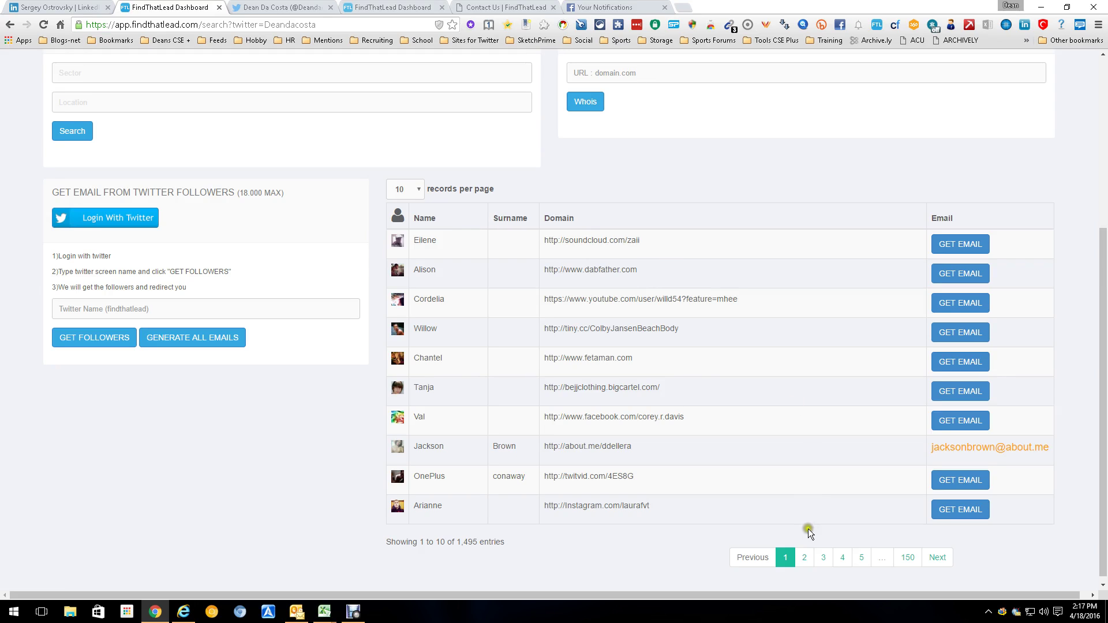
Step: Look up emails for page 2's first followers, then page through to page 4
{"action": "left_click", "coordinate": [804, 557]}
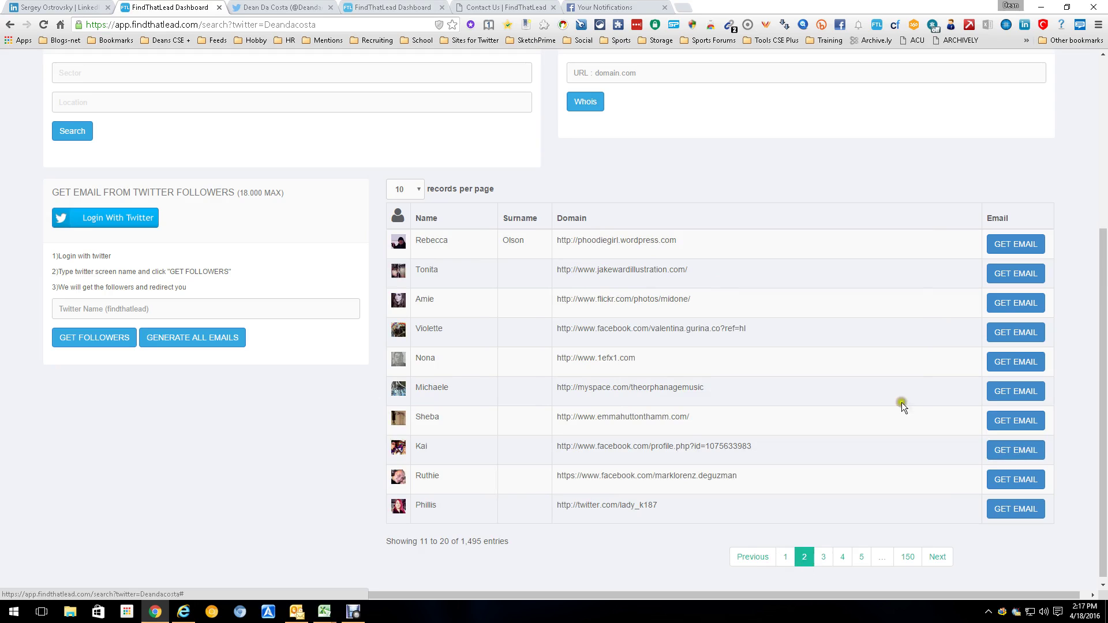
{"action": "left_click", "coordinate": [1002, 244]}
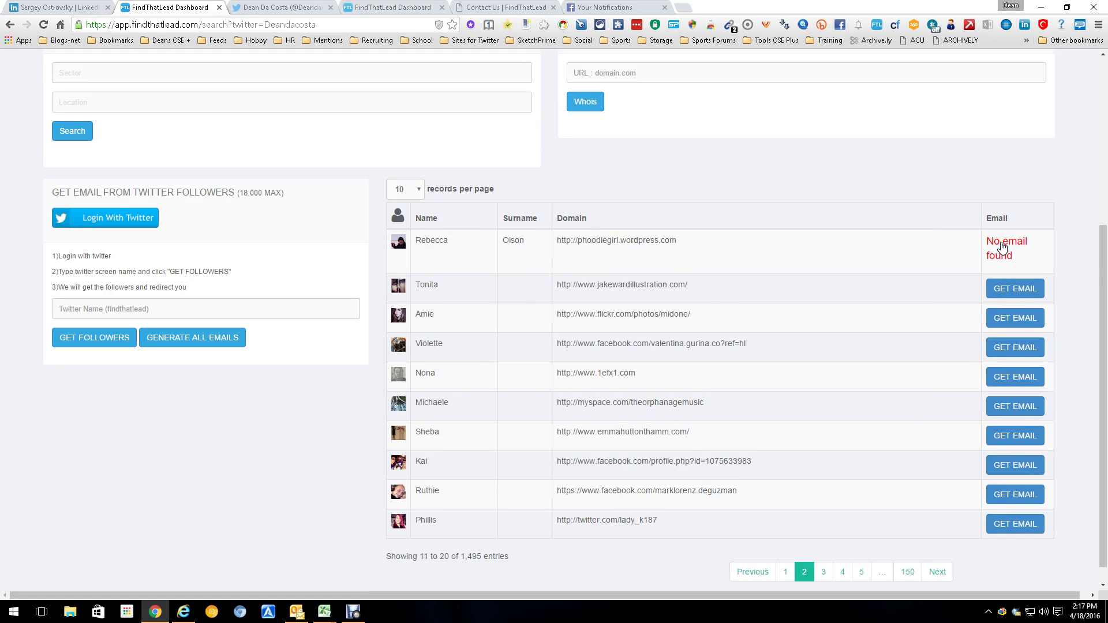
{"action": "left_click", "coordinate": [1072, 255]}
{"action": "left_click", "coordinate": [824, 572]}
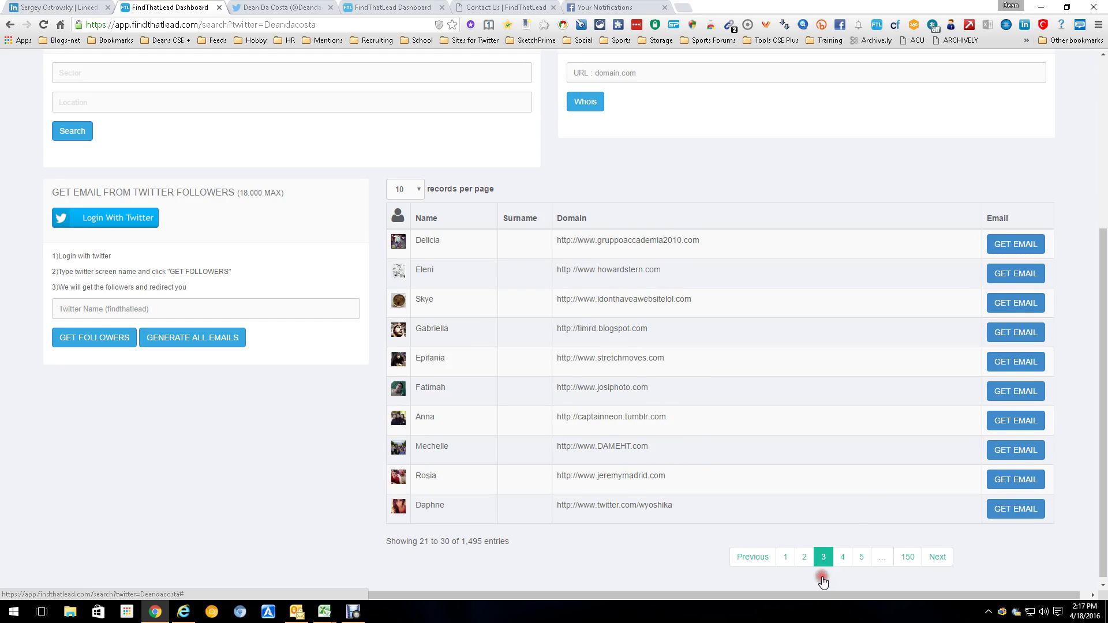
{"action": "left_click", "coordinate": [842, 558]}
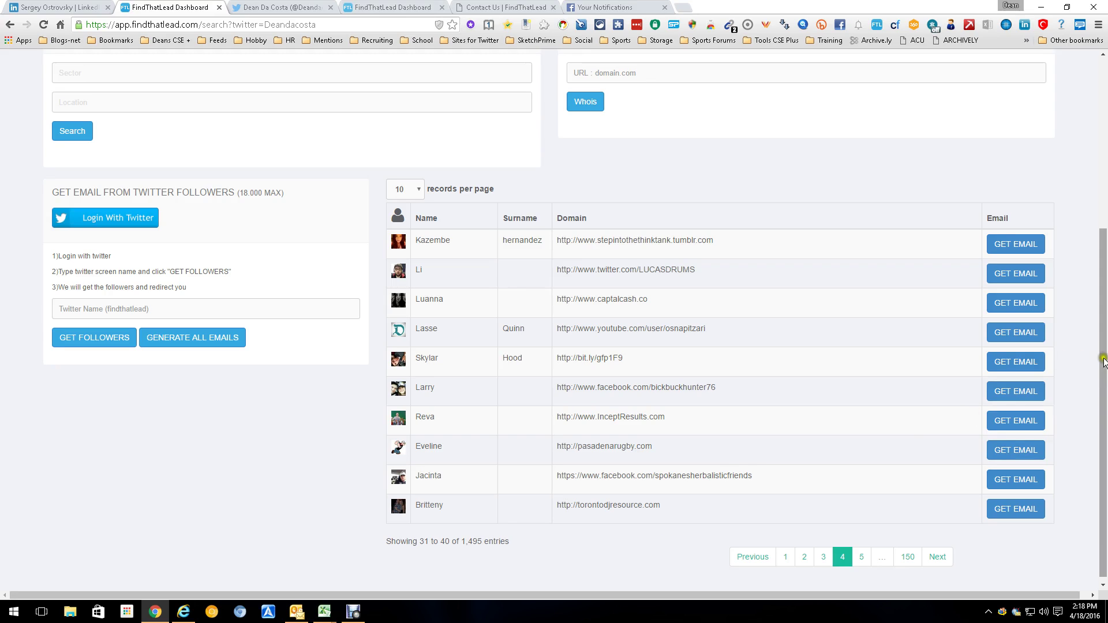
{"action": "left_click_drag", "start_coordinate": [1103, 378], "coordinate": [1104, 167]}
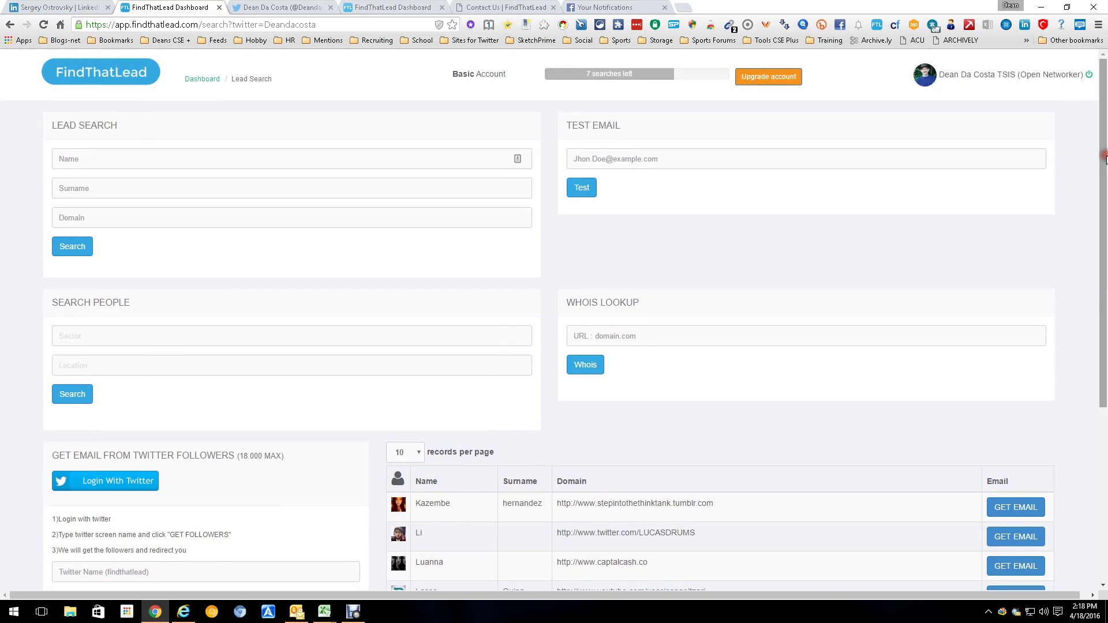
Step: Open the upgrade page with plans from 15 $/month up to 900 $/yearly
{"action": "left_click", "coordinate": [355, 612]}
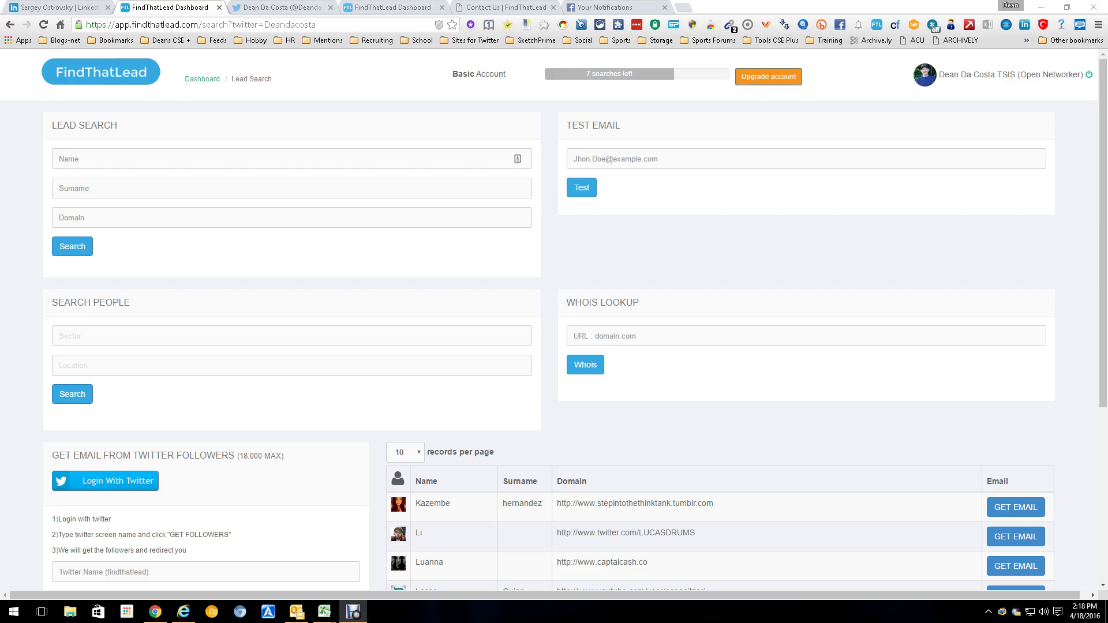
{"action": "left_click", "coordinate": [768, 77]}
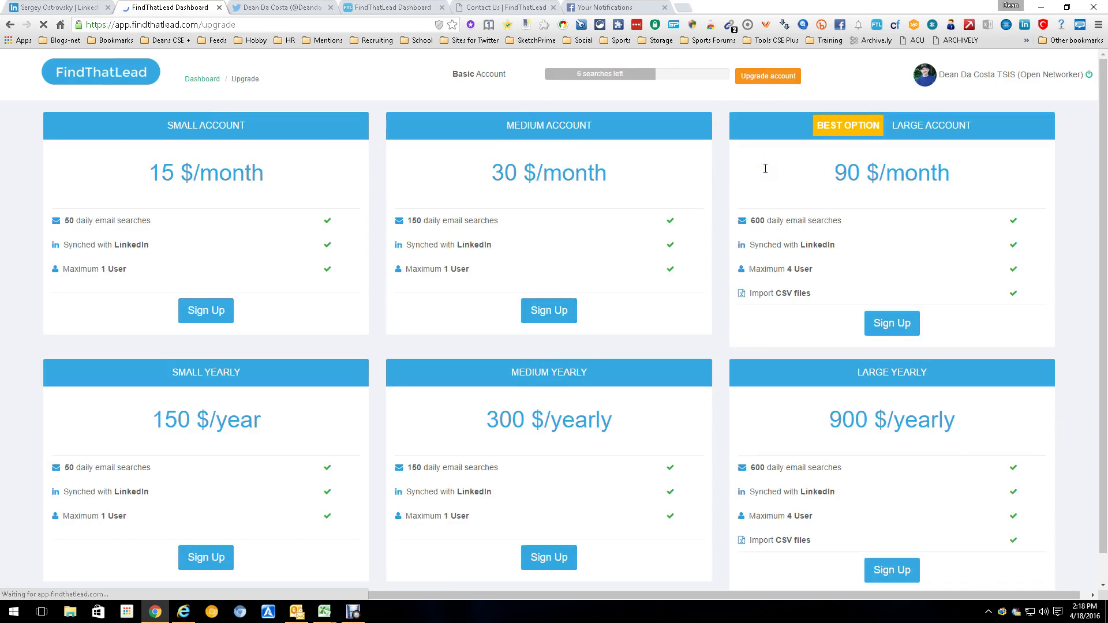
{"action": "left_click", "coordinate": [336, 214]}
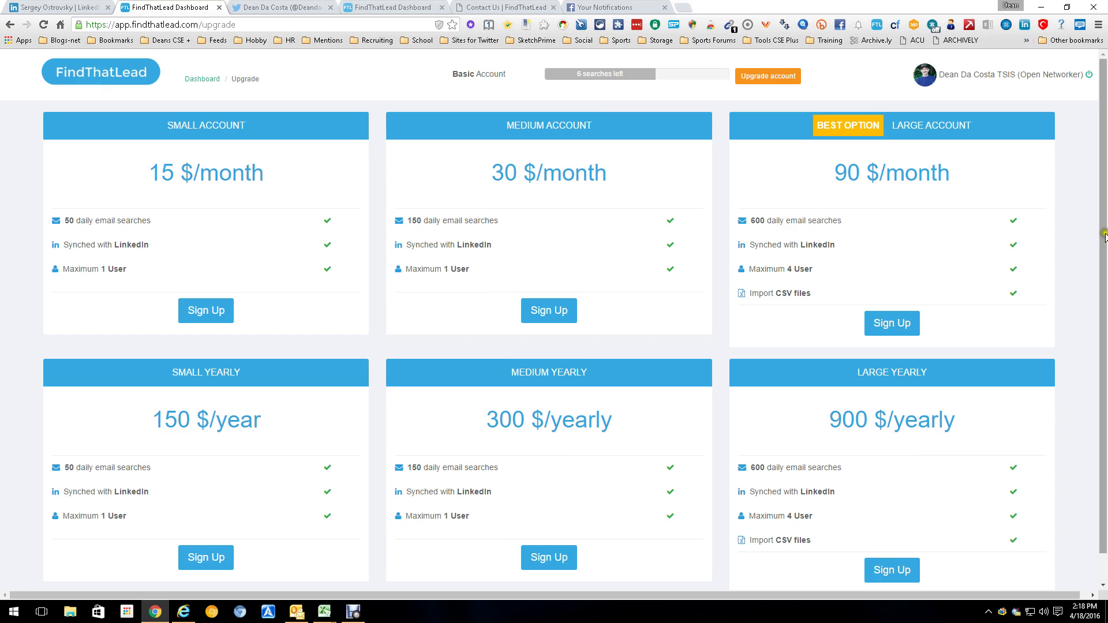
Step: Scroll the pricing plans, then go back to the Twitter follower results tab
{"action": "left_click_drag", "start_coordinate": [1103, 237], "coordinate": [1102, 212]}
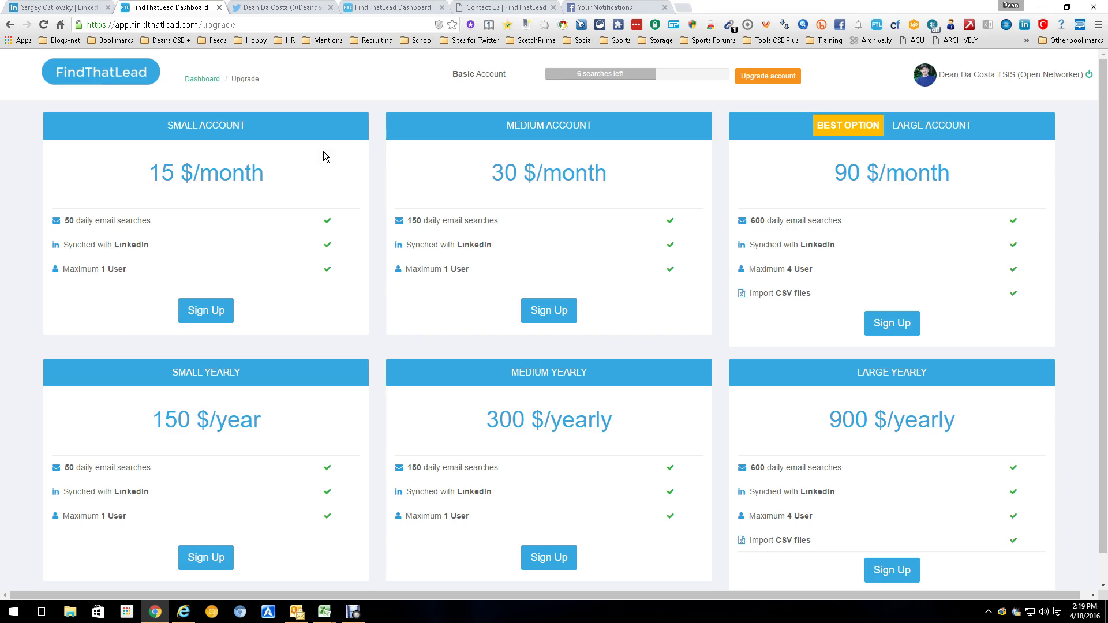
{"action": "left_click", "coordinate": [371, 7]}
{"action": "left_click", "coordinate": [872, 159]}
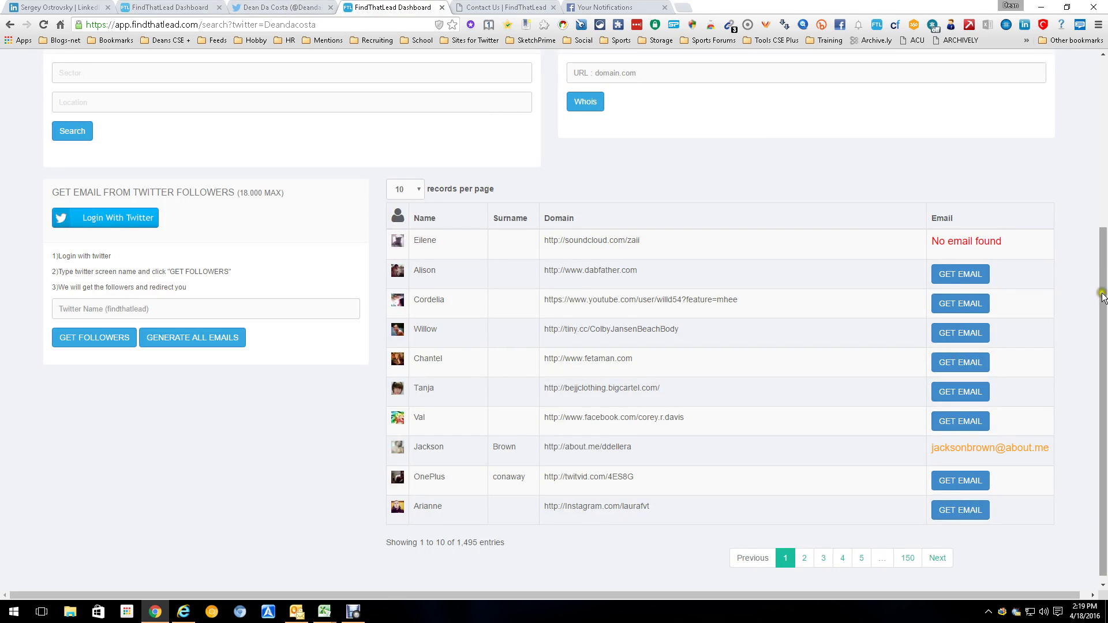
Step: Scroll to the top of the follower results and return to the Dashboard via the breadcrumb
{"action": "left_click_drag", "start_coordinate": [1102, 295], "coordinate": [1102, 93]}
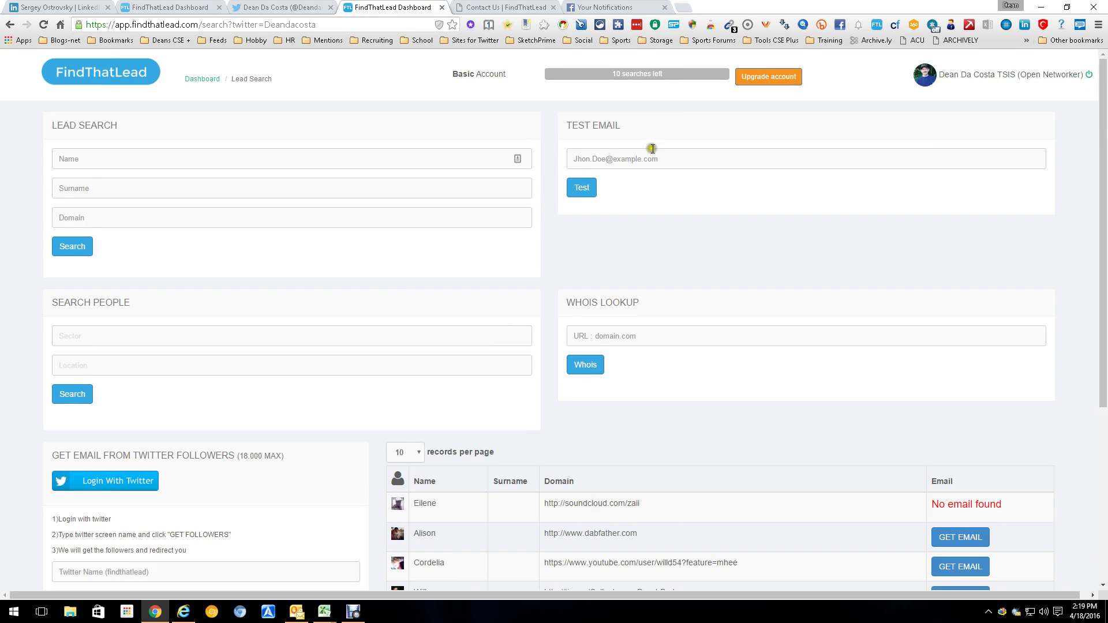
{"action": "left_click", "coordinate": [705, 271]}
{"action": "left_click", "coordinate": [692, 284]}
{"action": "left_click", "coordinate": [292, 110]}
{"action": "left_click", "coordinate": [206, 75]}
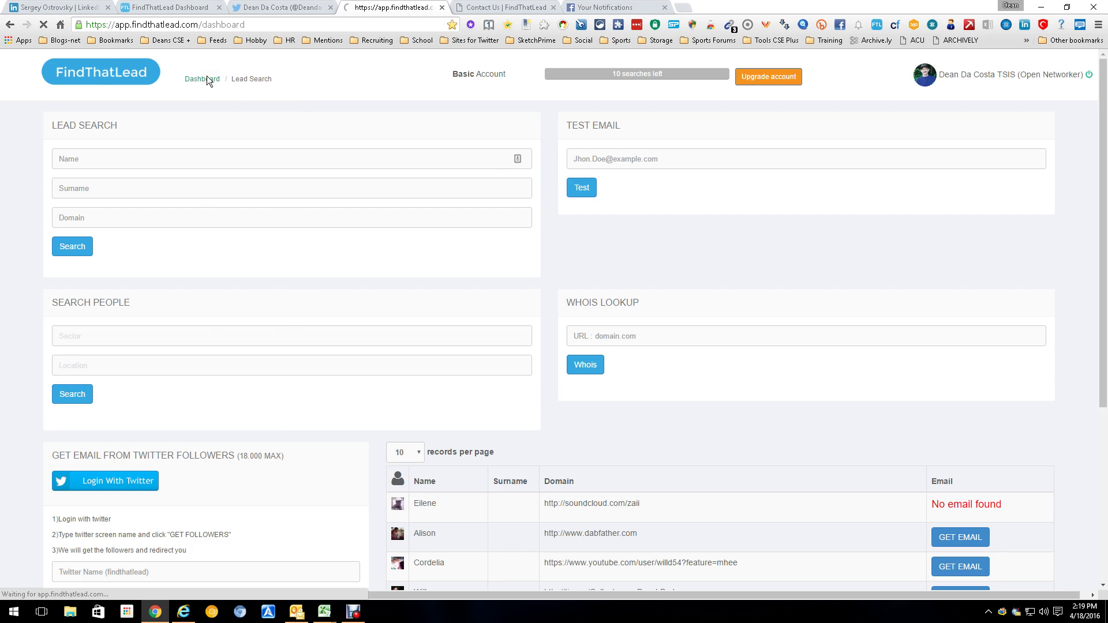